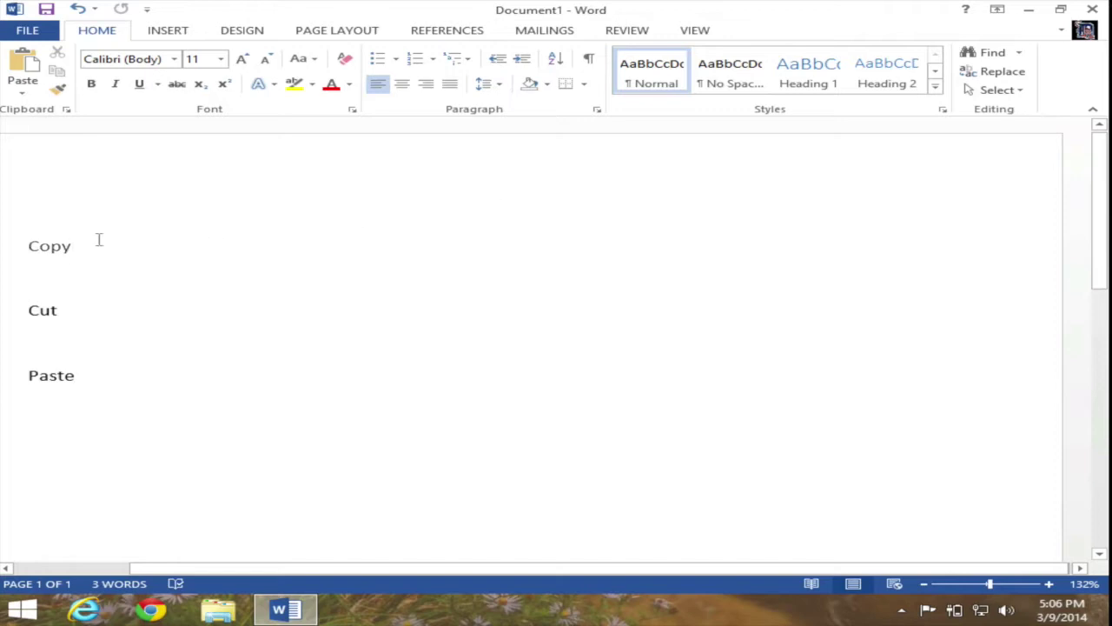
# Select the word 'Copy' on the first line
pyautogui.moveTo(72, 246); pyautogui.dragTo(24, 247)
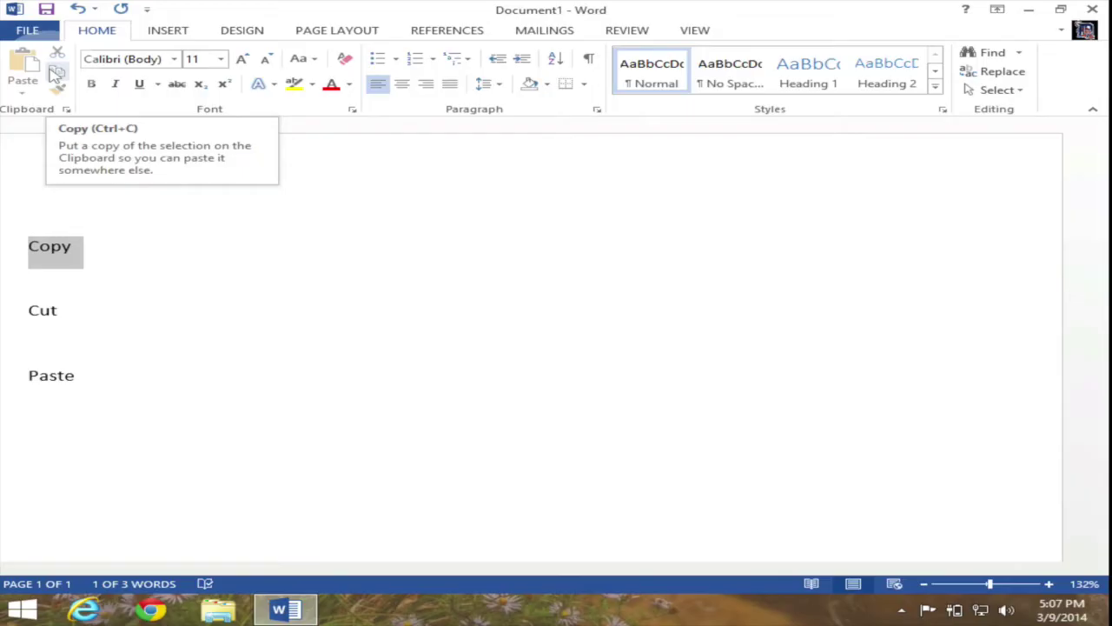
# Copy the selected word 'Copy' to the clipboard with the Home ribbon's Copy button
pyautogui.click(59, 76)
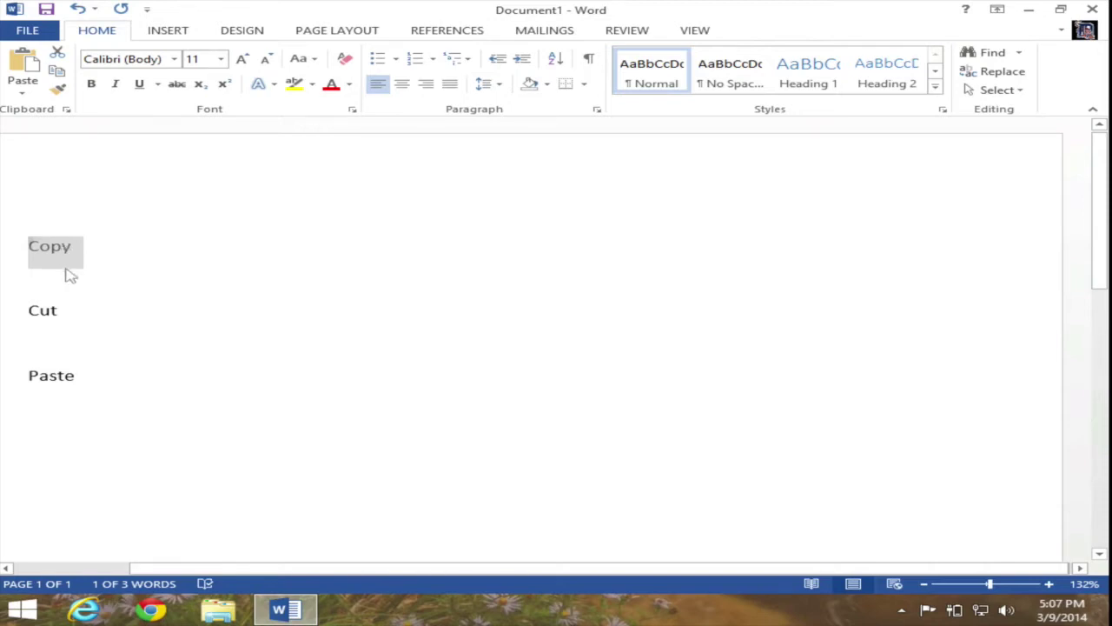
# Paste 'Copy' onto a new fourth line below 'Paste' using the ribbon Paste button
pyautogui.click(75, 376)
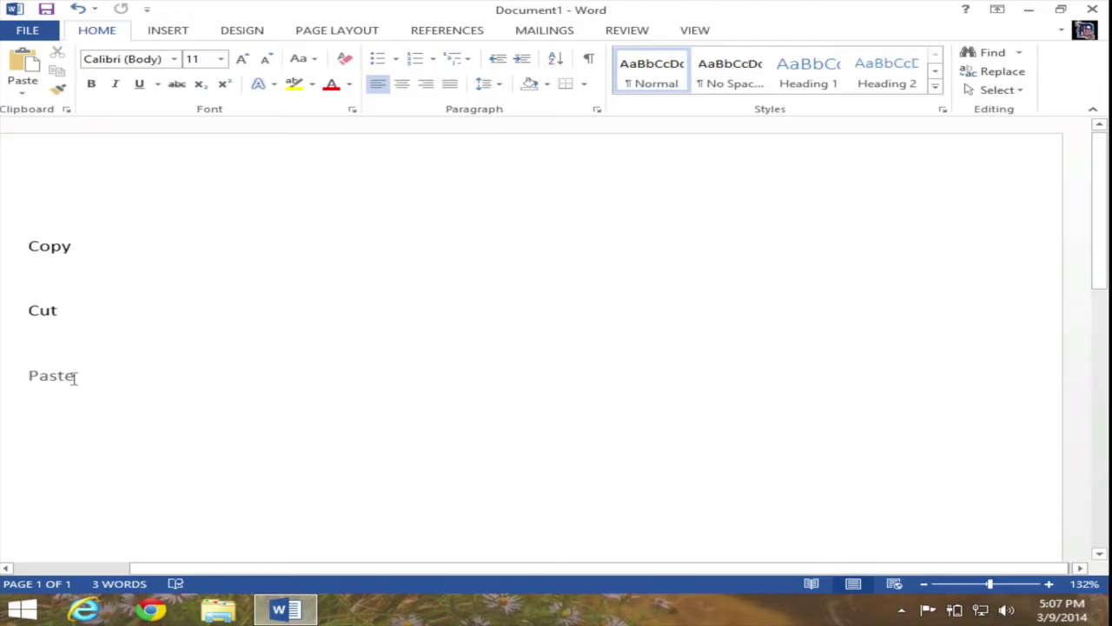
pyautogui.press('Return')
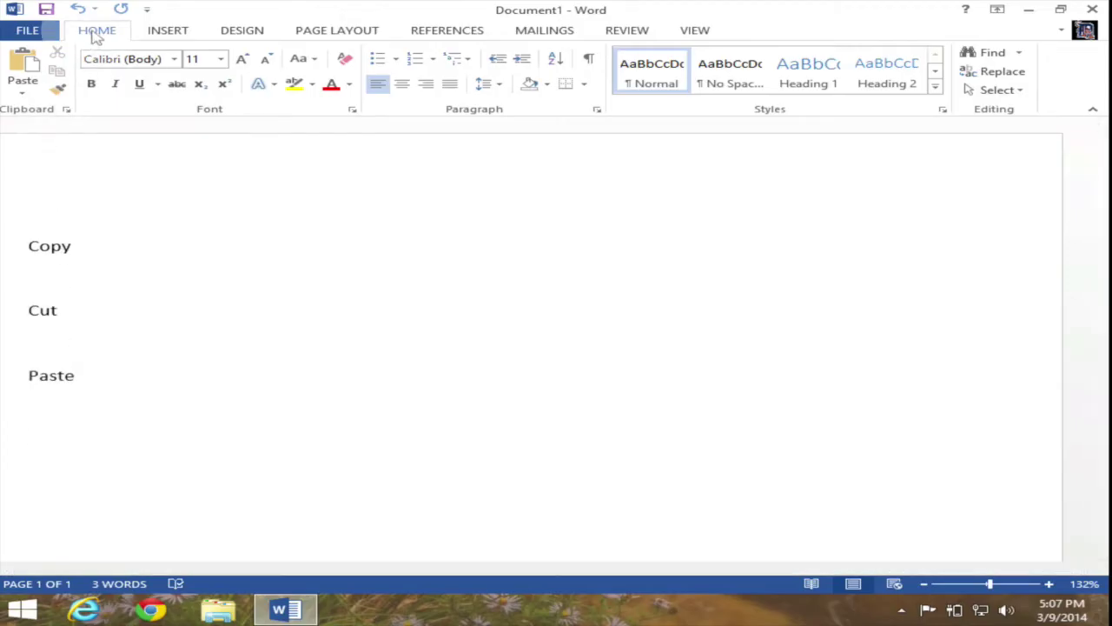
pyautogui.click(30, 64)
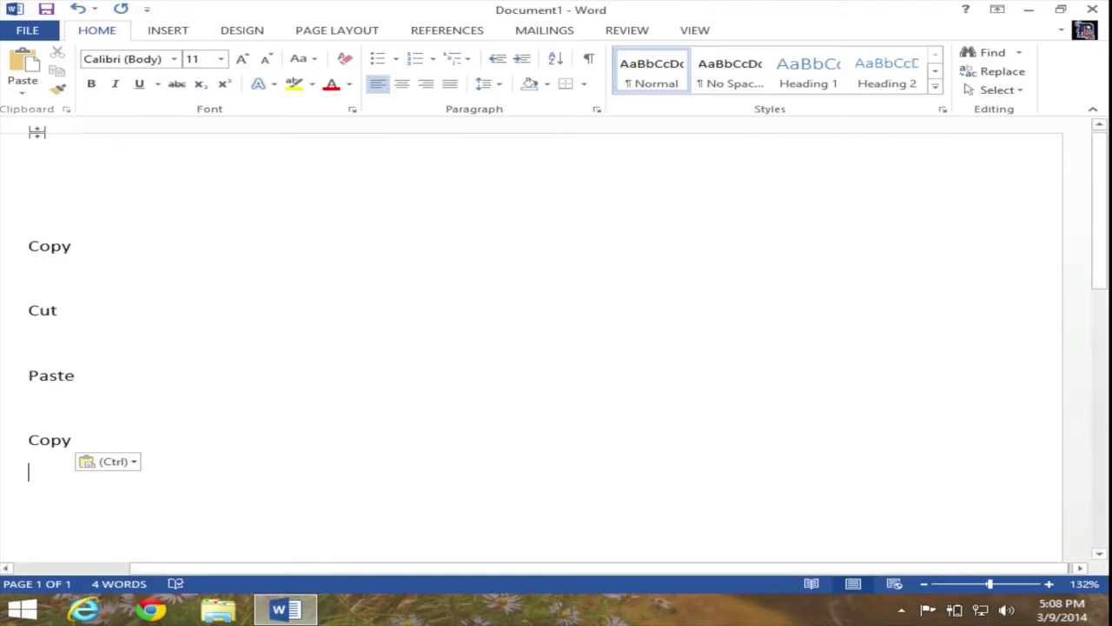
pyautogui.click(27, 91)
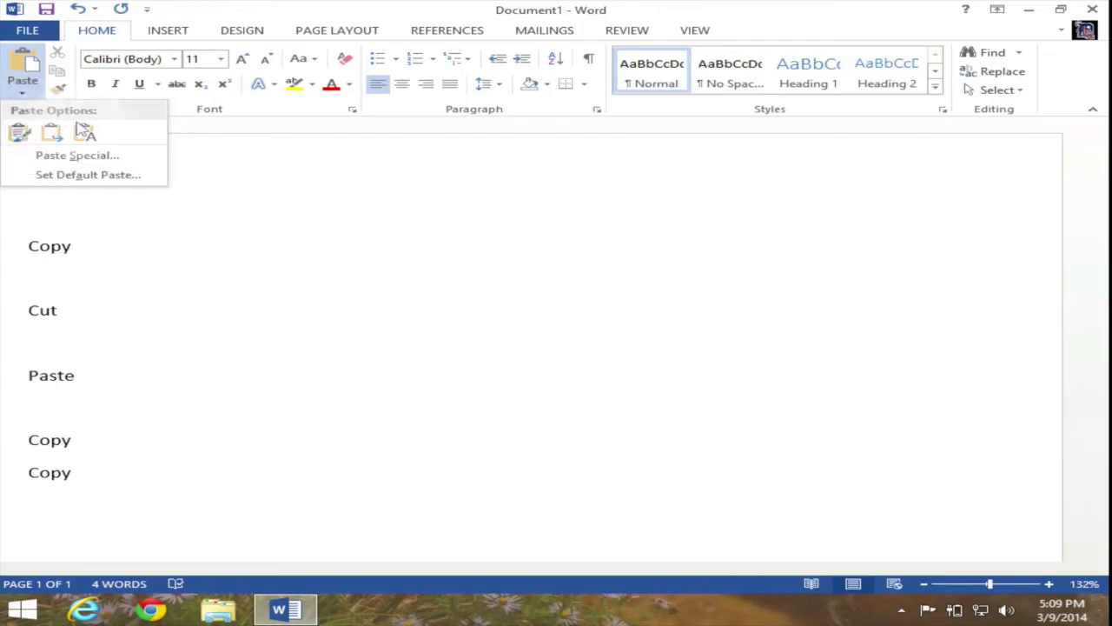
pyautogui.click(89, 246)
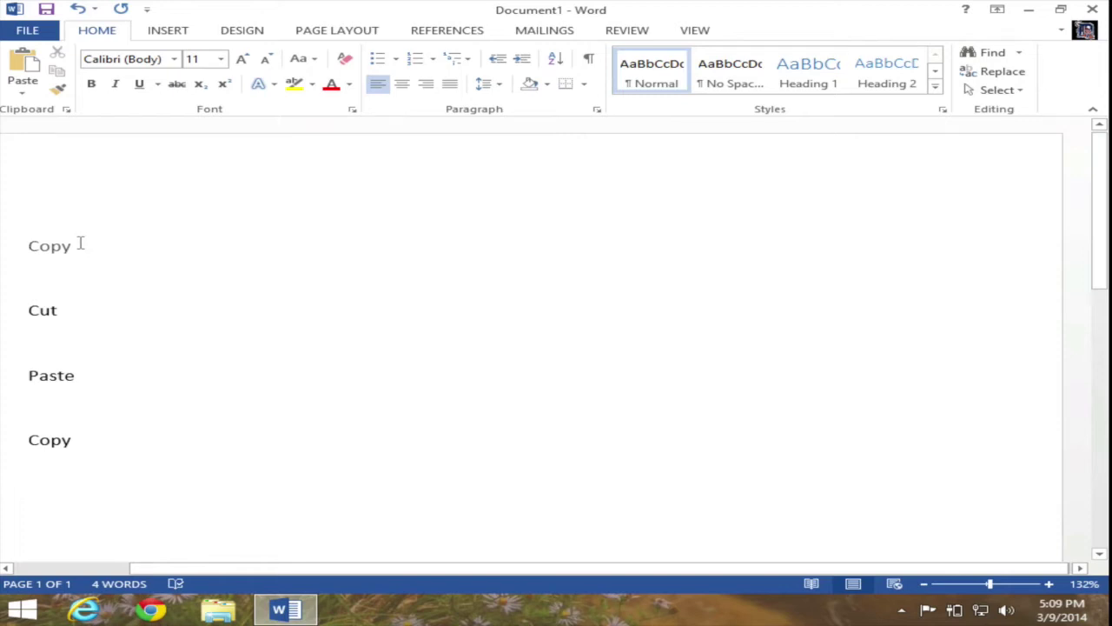
# Copy the first-line 'Copy' with Ctrl+C and paste it on a new fifth line with Ctrl+V
pyautogui.hotkey('ctrl', 'v')
pyautogui.moveTo(78, 244); pyautogui.dragTo(9, 244)
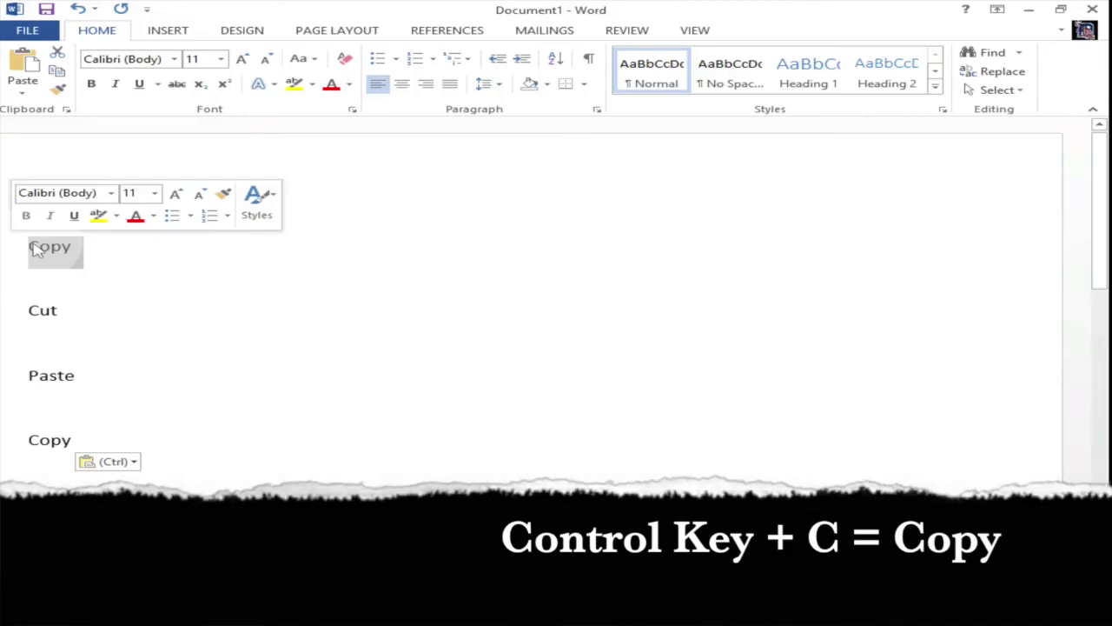
pyautogui.hotkey('ctrl', 'c')
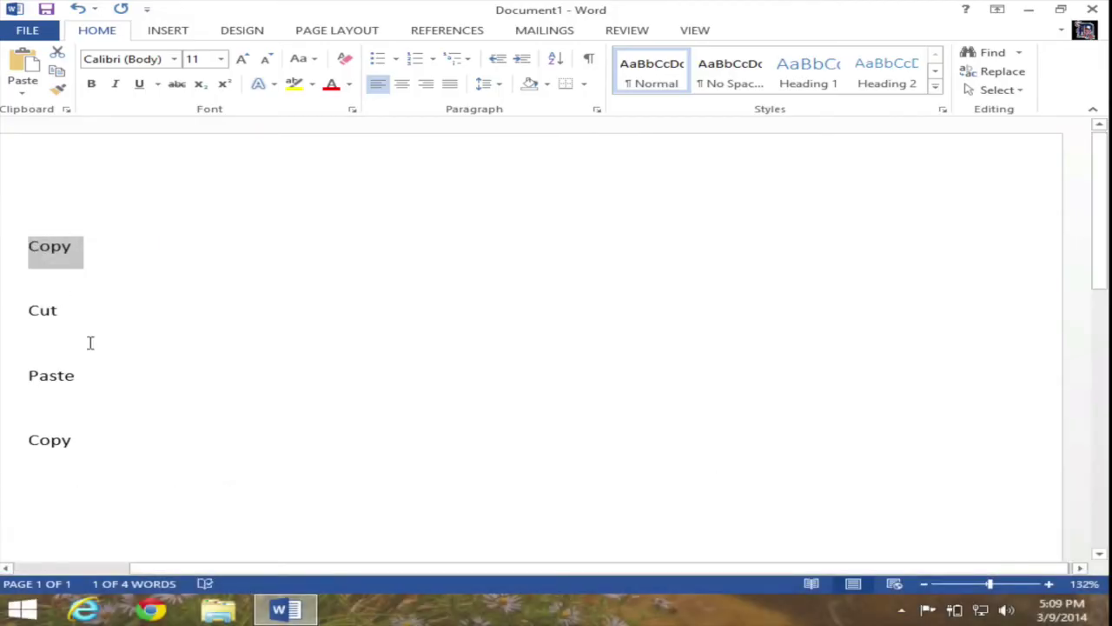
pyautogui.click(112, 436)
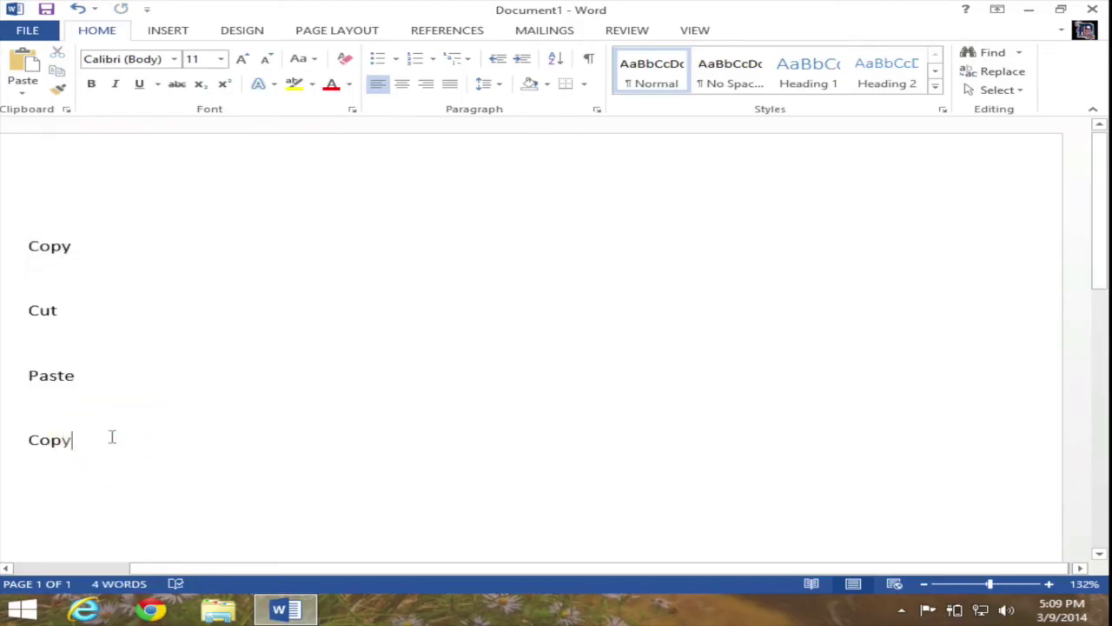
pyautogui.press('Return')
pyautogui.press('Return')
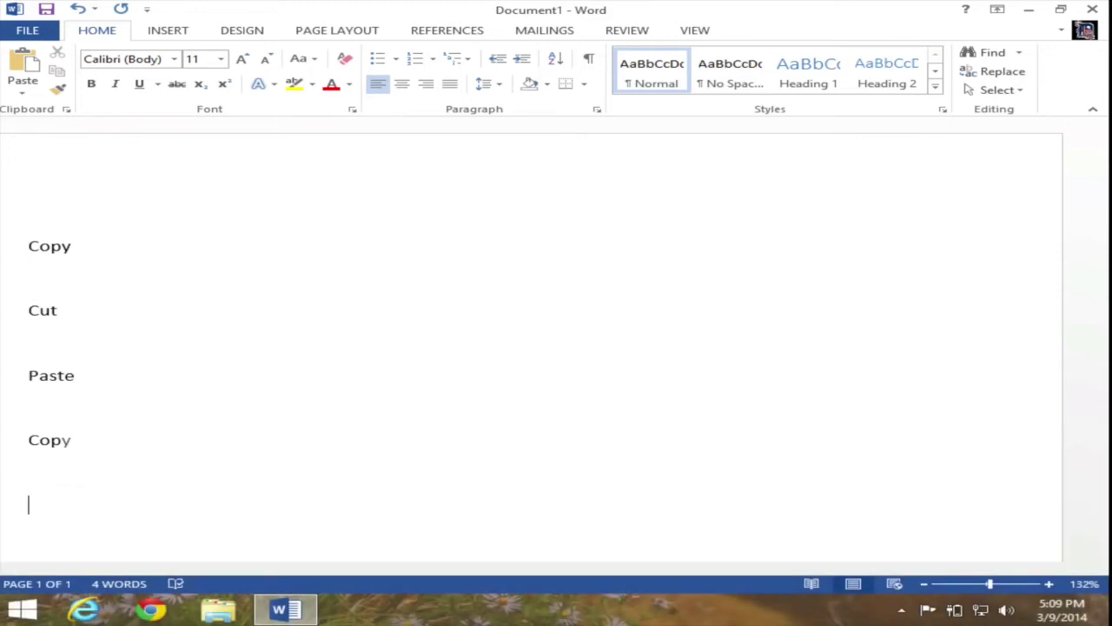
pyautogui.hotkey('ctrl', 'v')
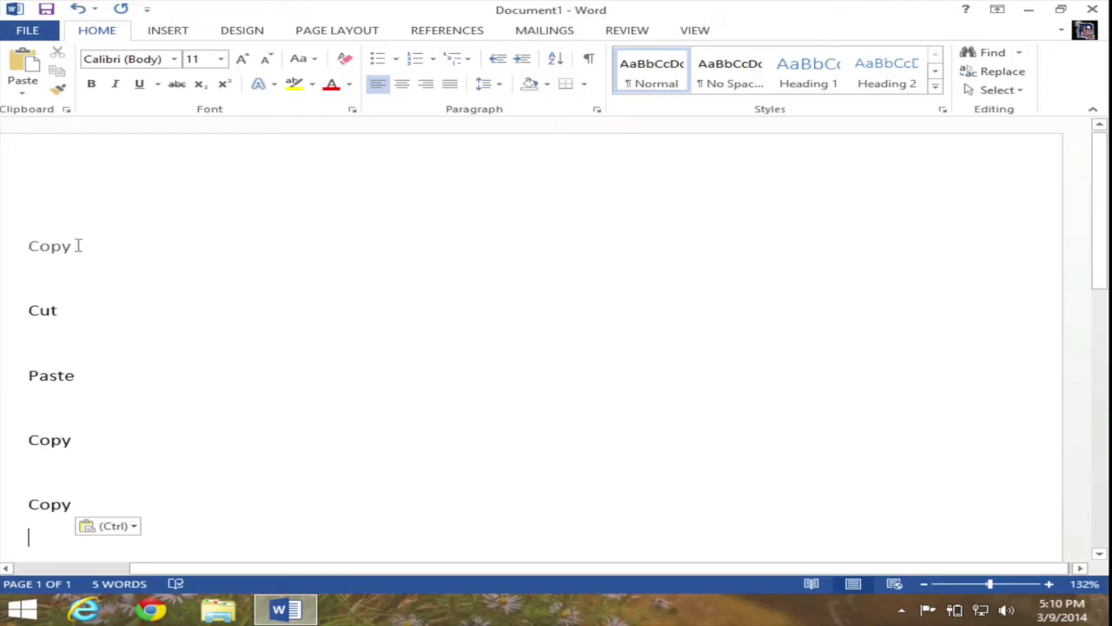
# Copy the first-line word 'Copy' through the right-click menu
pyautogui.moveTo(78, 246); pyautogui.dragTo(35, 251)
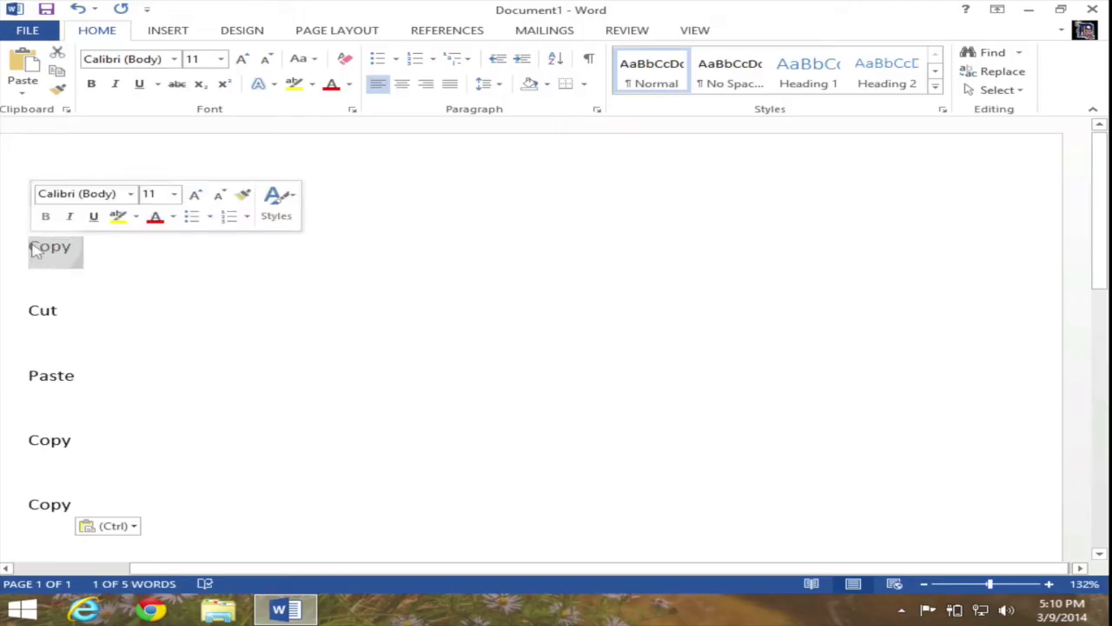
pyautogui.rightClick(38, 251)
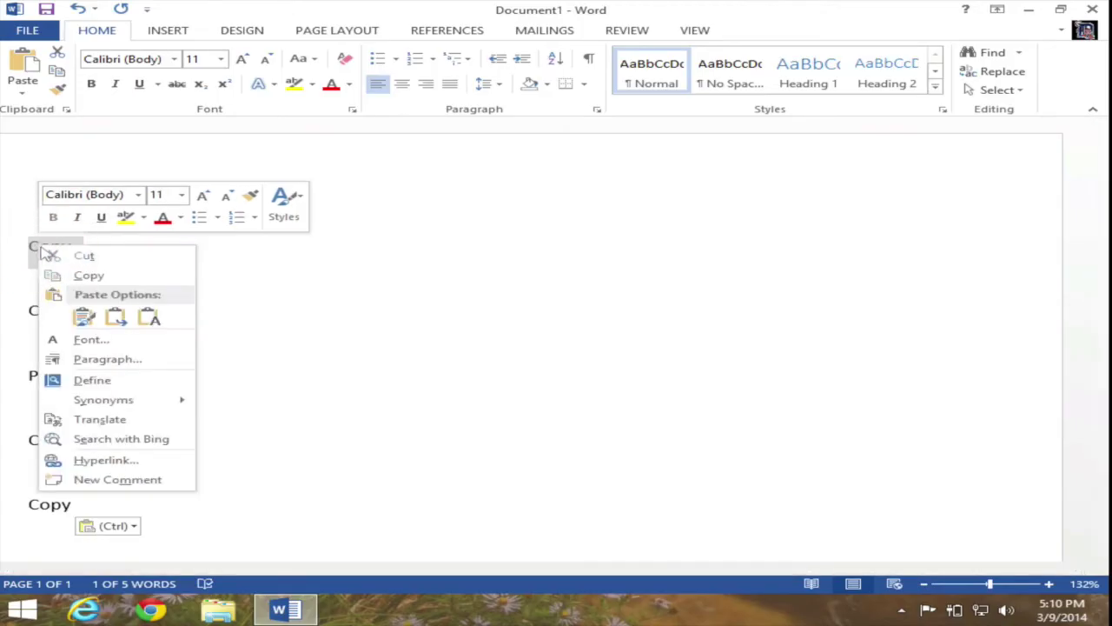
pyautogui.click(88, 277)
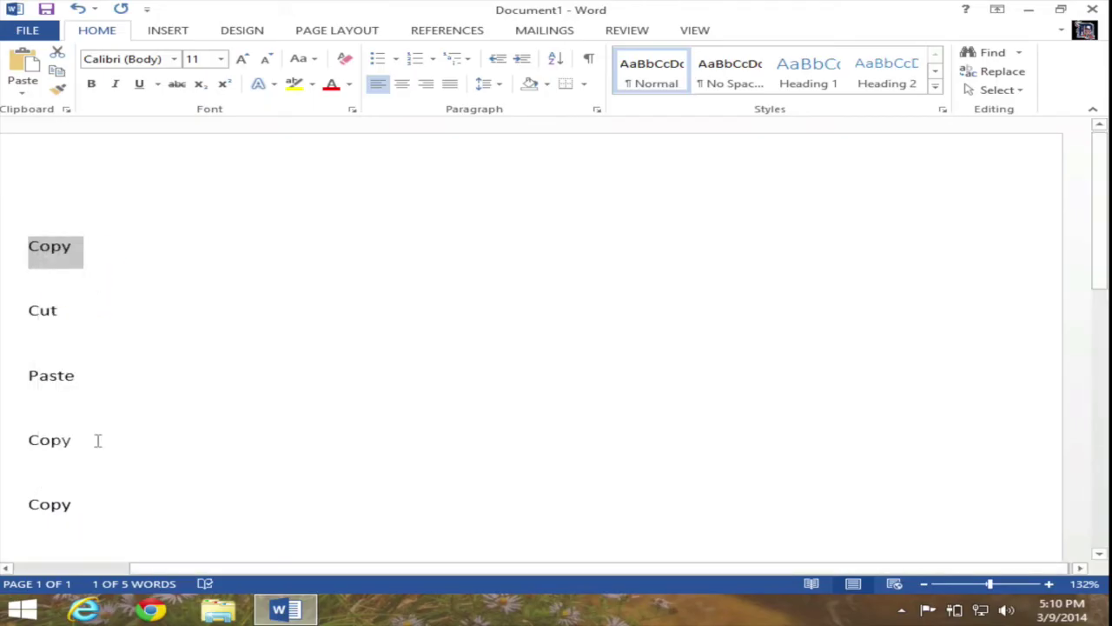
# Paste 'Copy' on a new sixth line using right-click Keep Source Formatting
pyautogui.click(78, 504)
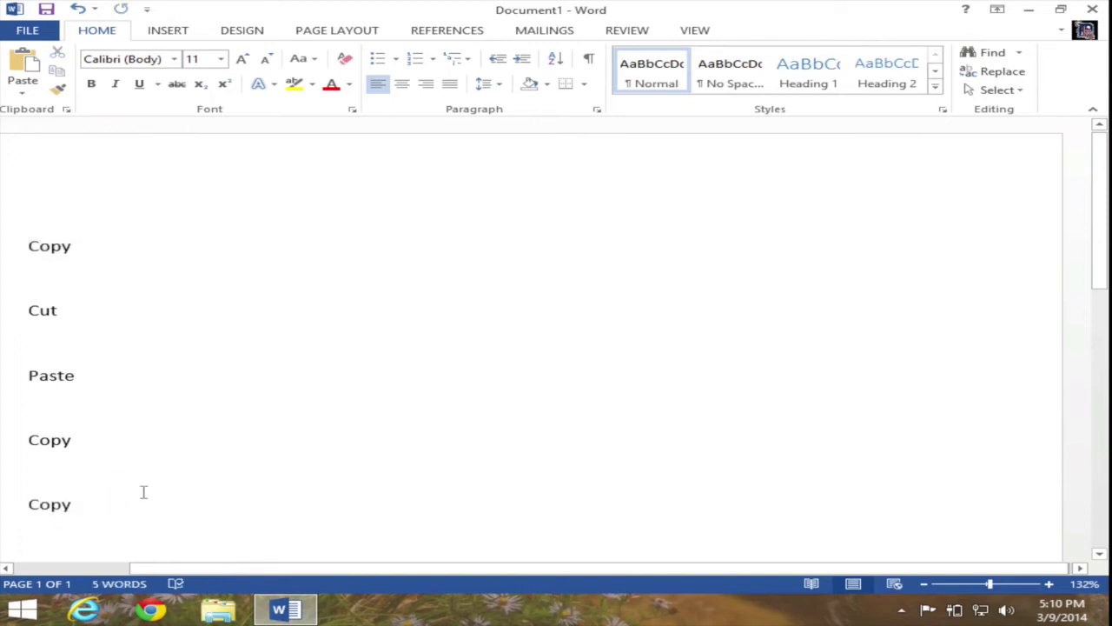
pyautogui.press('Return')
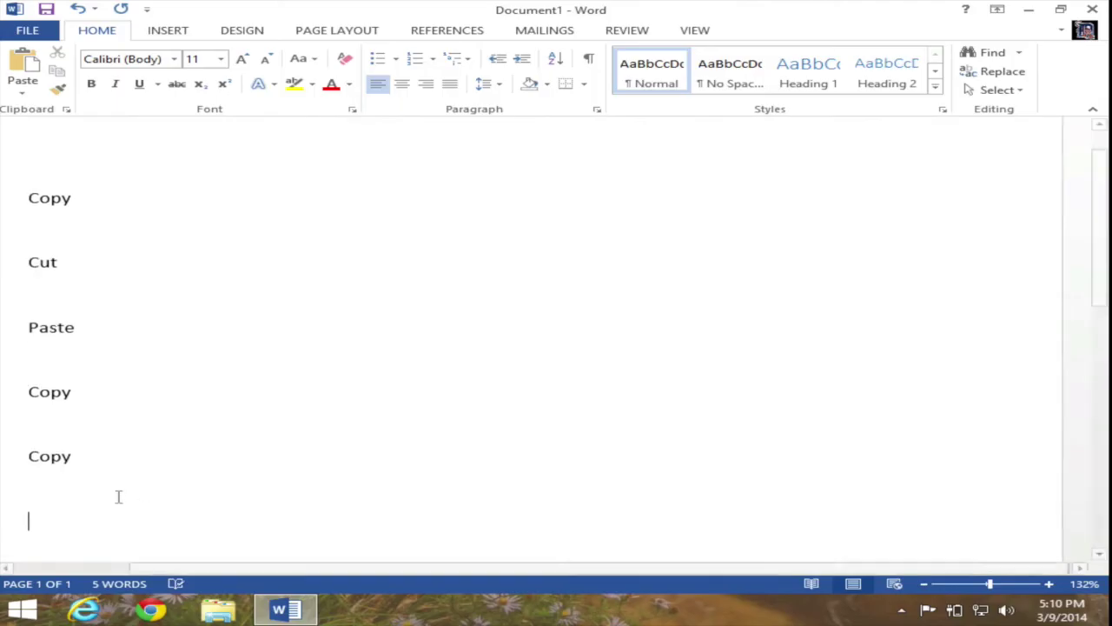
pyautogui.rightClick(51, 520)
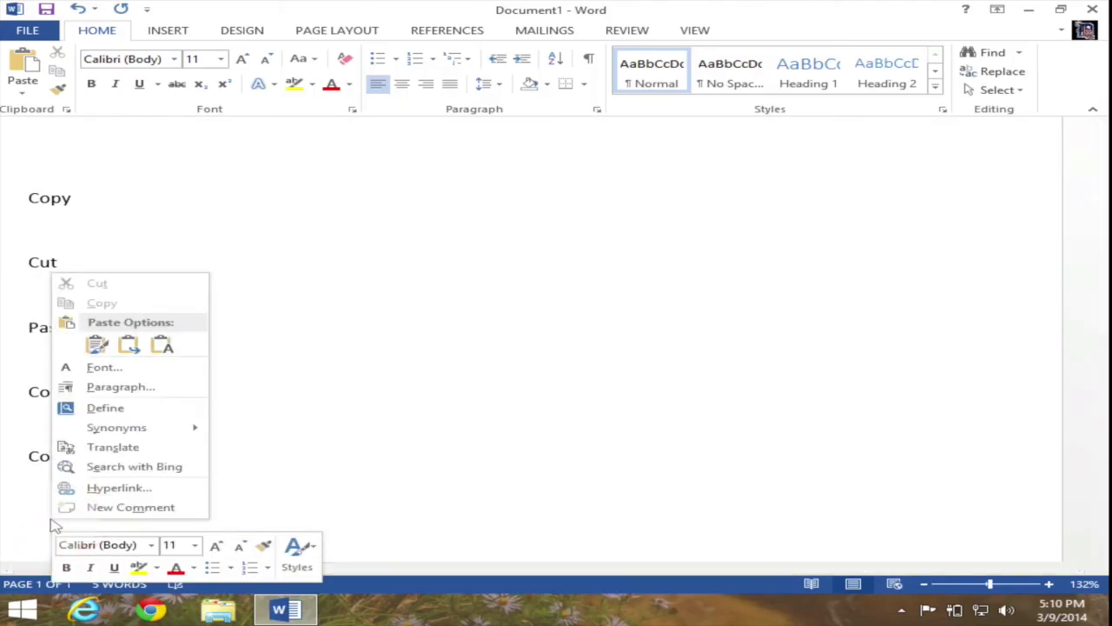
pyautogui.click(97, 344)
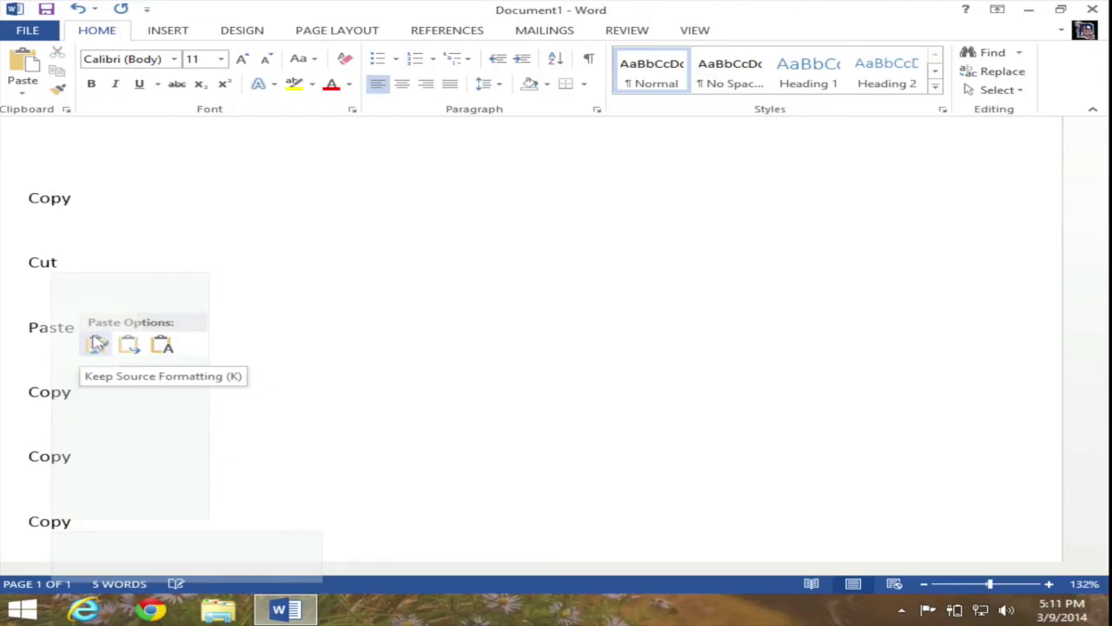
pyautogui.click(96, 344)
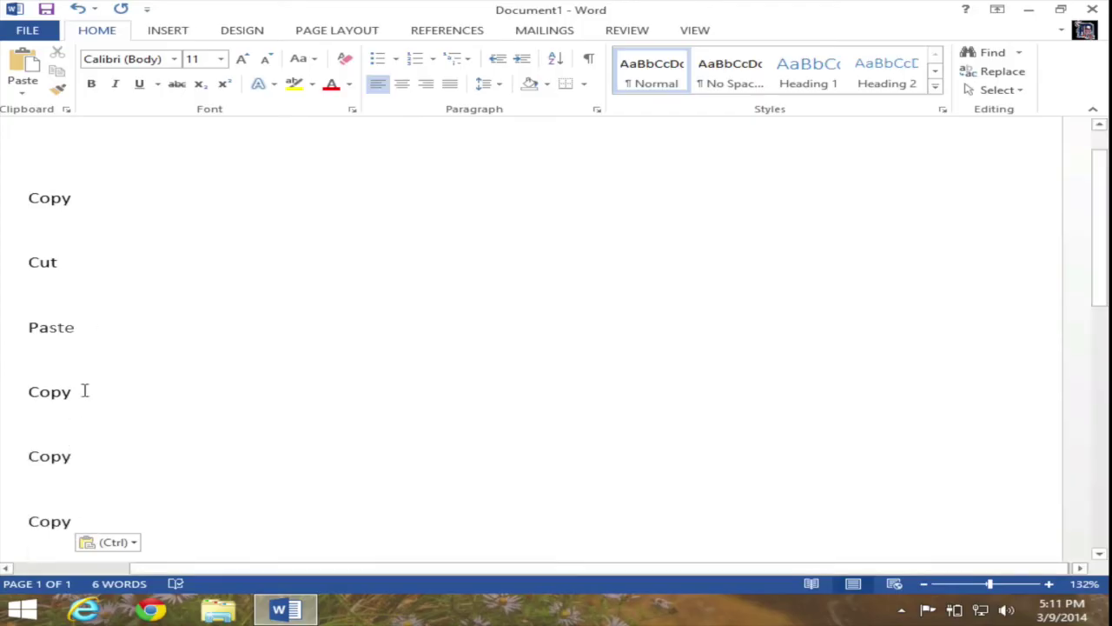
# Move 'Cut' to the line below 'Paste' with the ribbon's Cut and Paste buttons
pyautogui.moveTo(77, 264); pyautogui.dragTo(33, 263)
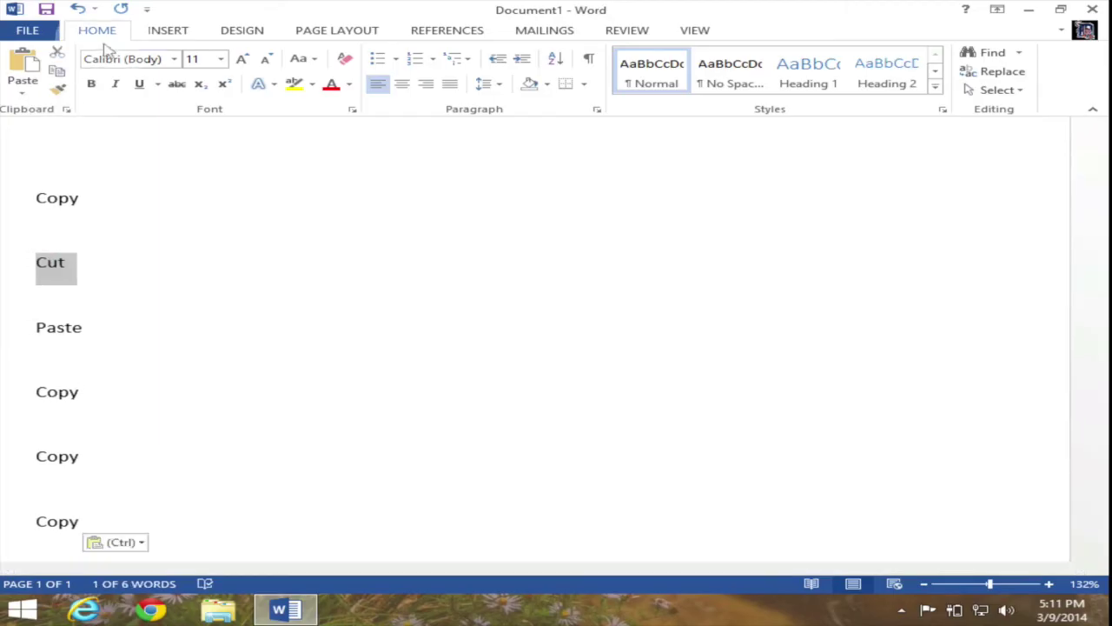
pyautogui.click(58, 56)
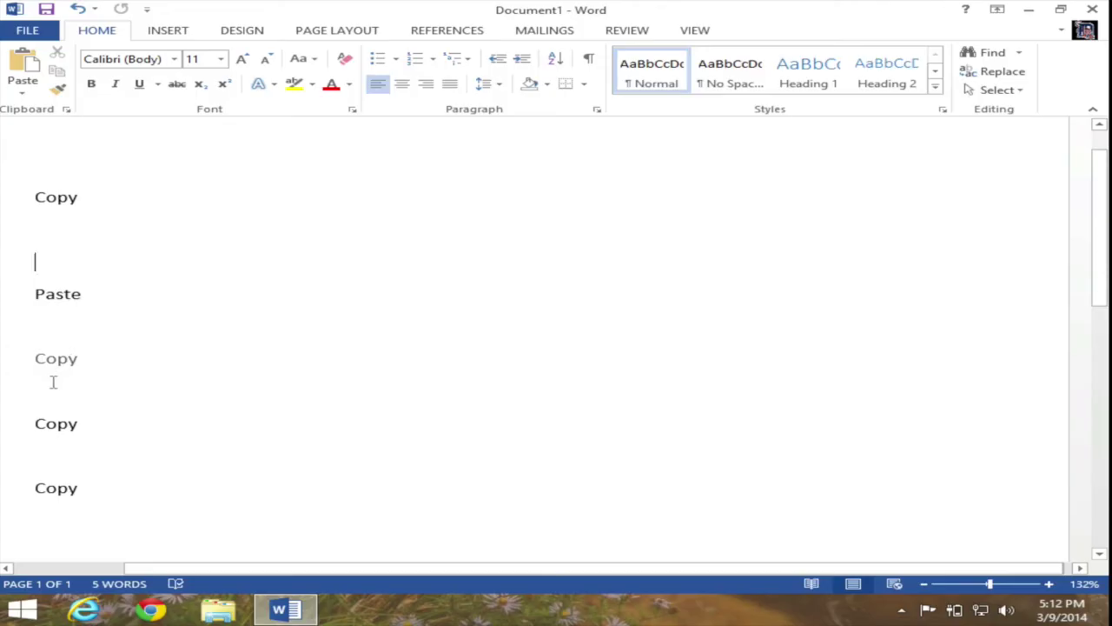
pyautogui.click(41, 323)
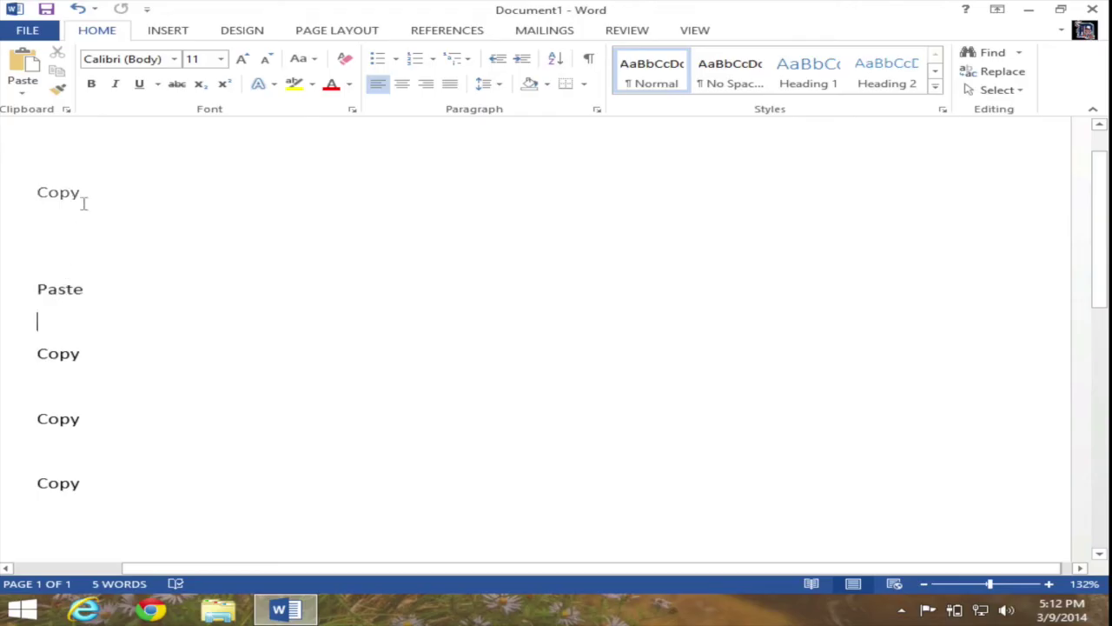
pyautogui.click(23, 69)
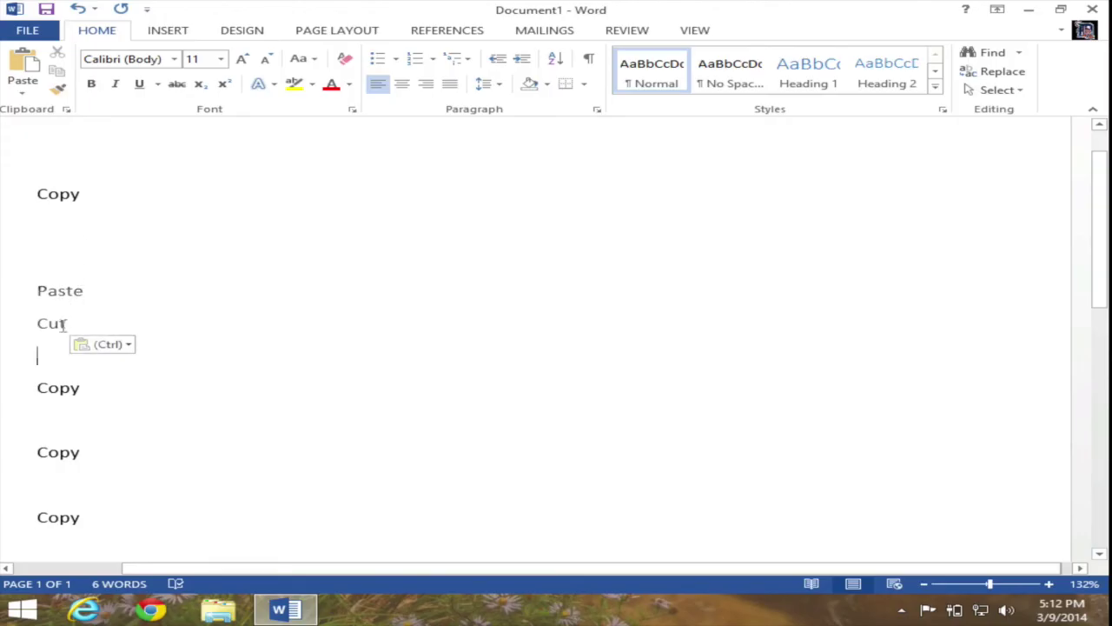
pyautogui.click(35, 345)
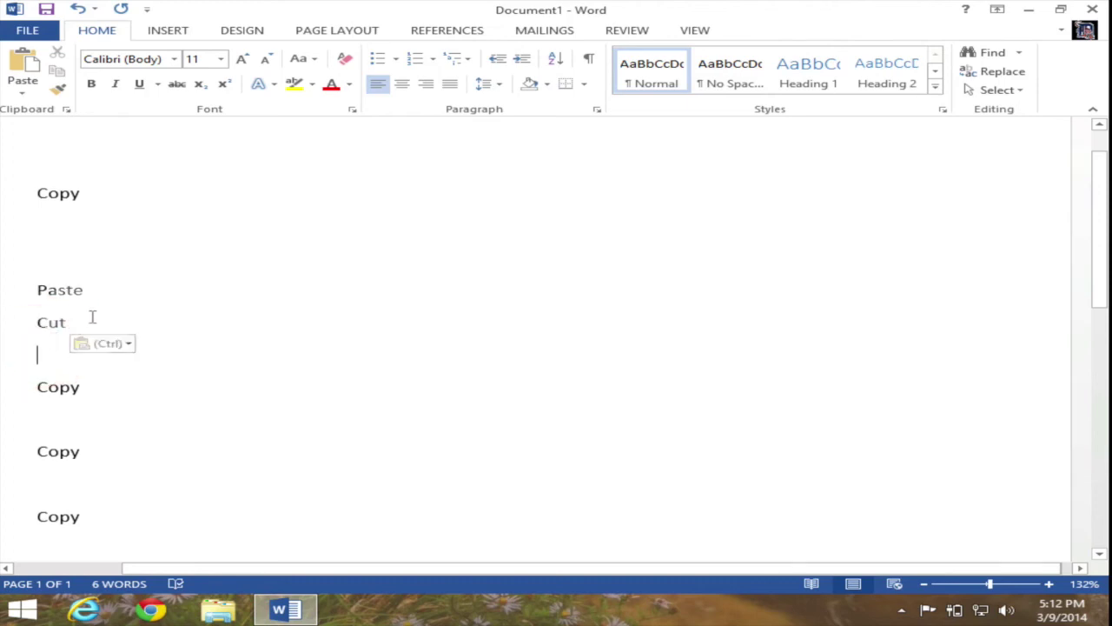
# Move 'Cut' back to the line above 'Paste' using Ctrl+X and Ctrl+V
pyautogui.moveTo(76, 320); pyautogui.dragTo(41, 322)
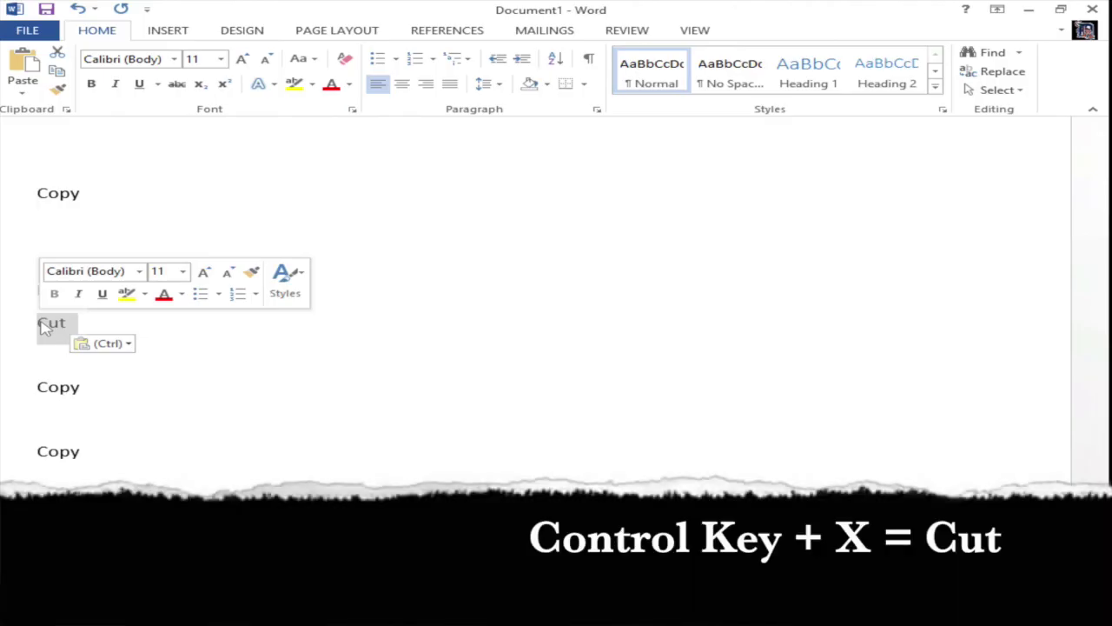
pyautogui.hotkey('ctrl', 'x')
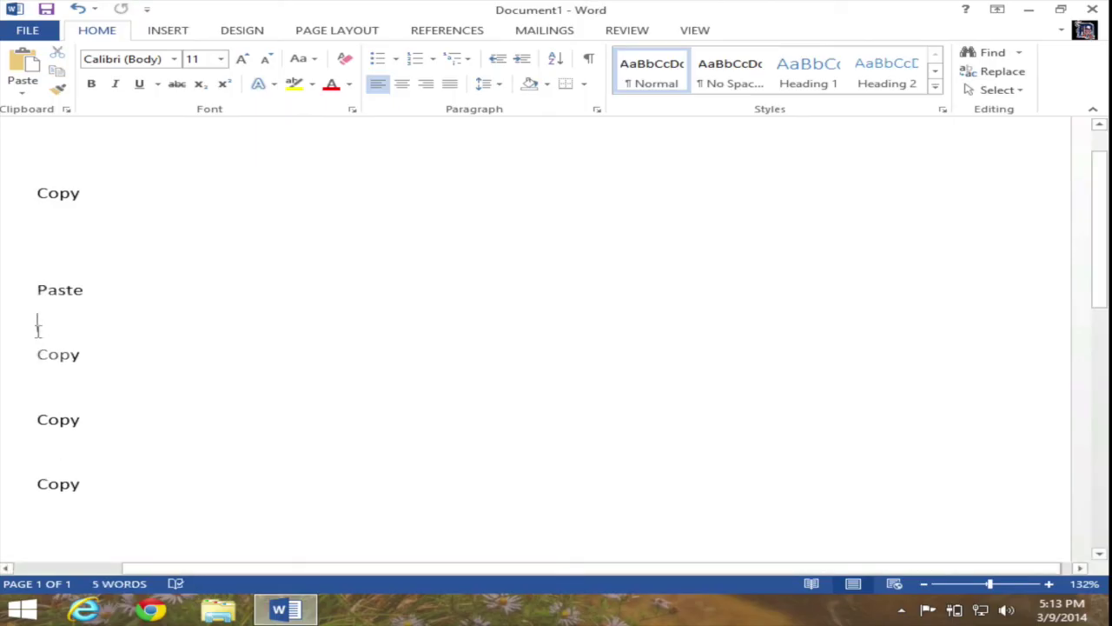
pyautogui.click(38, 235)
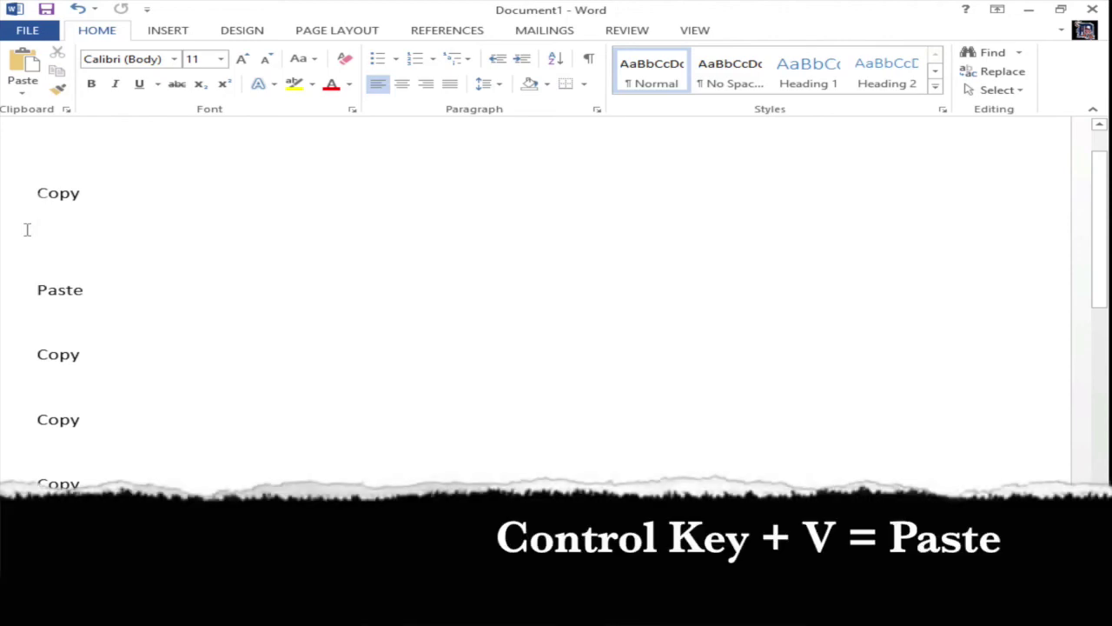
pyautogui.hotkey('ctrl', 'v')
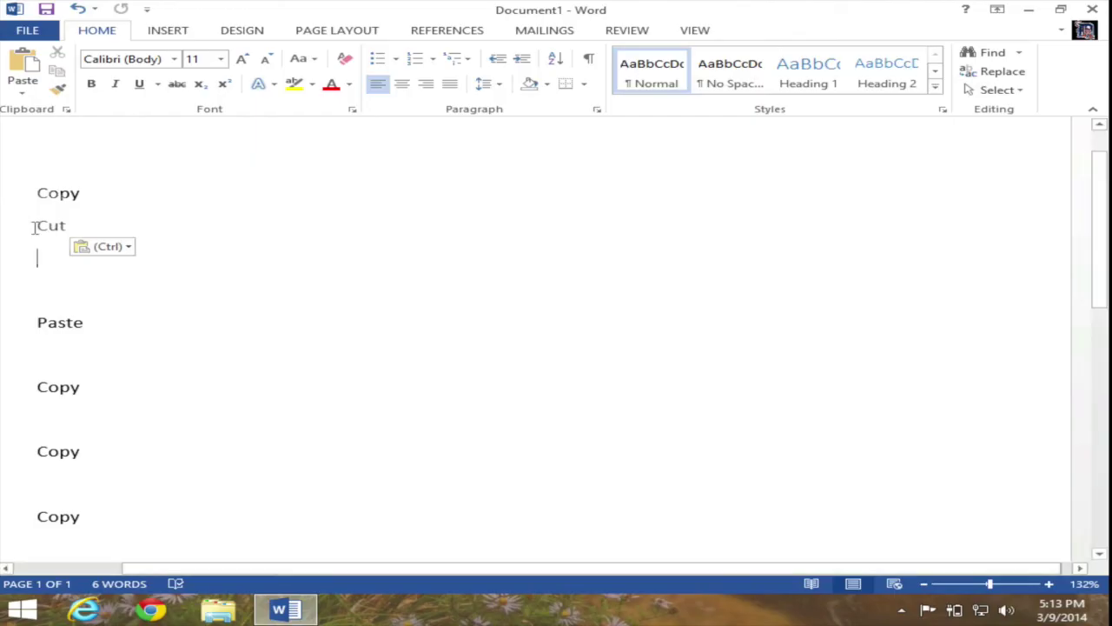
# Cut the word 'Cut' out of the document through the right-click menu
pyautogui.moveTo(66, 226); pyautogui.dragTo(35, 229)
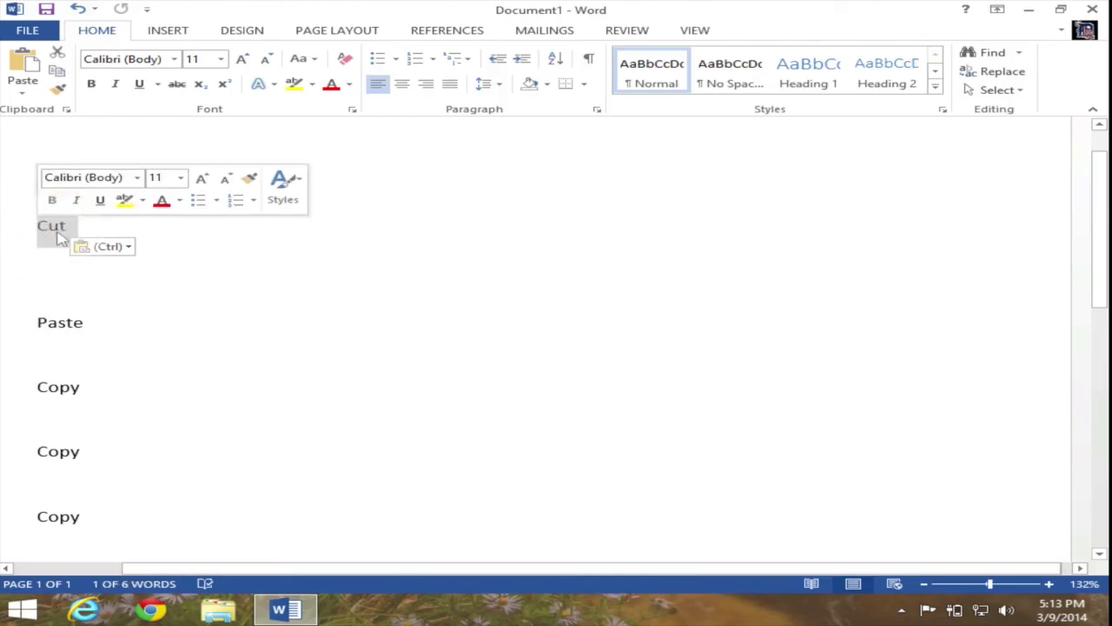
pyautogui.click(59, 233)
pyautogui.rightClick(59, 233)
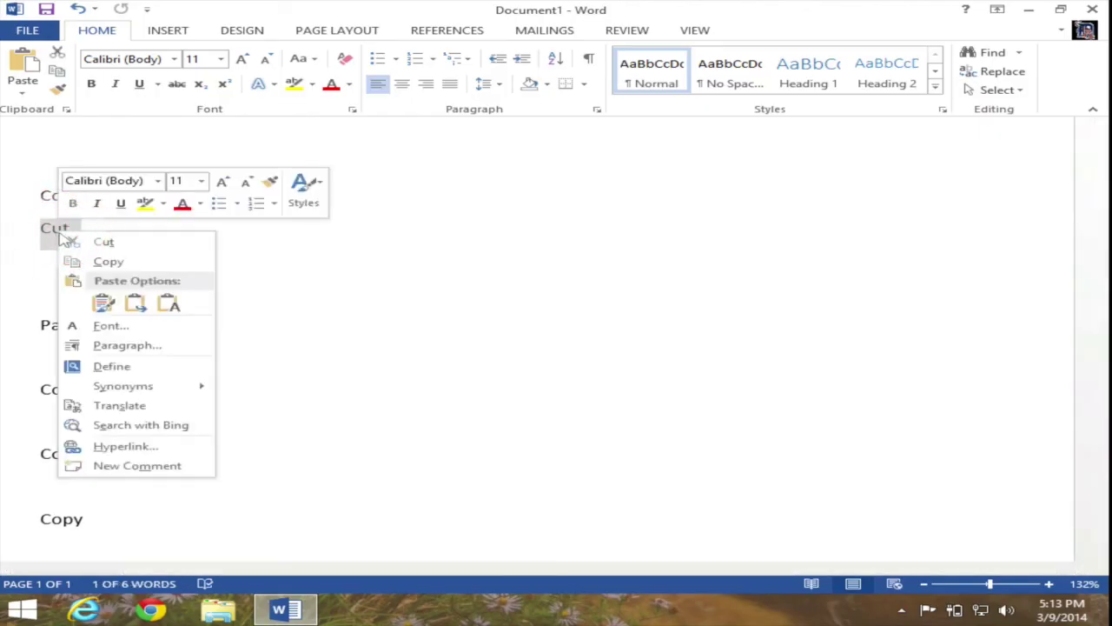
pyautogui.click(123, 242)
# Paste 'Cut' on the line below 'Paste' with right-click Keep Source Formatting
pyautogui.scroll(1, 68, 310)
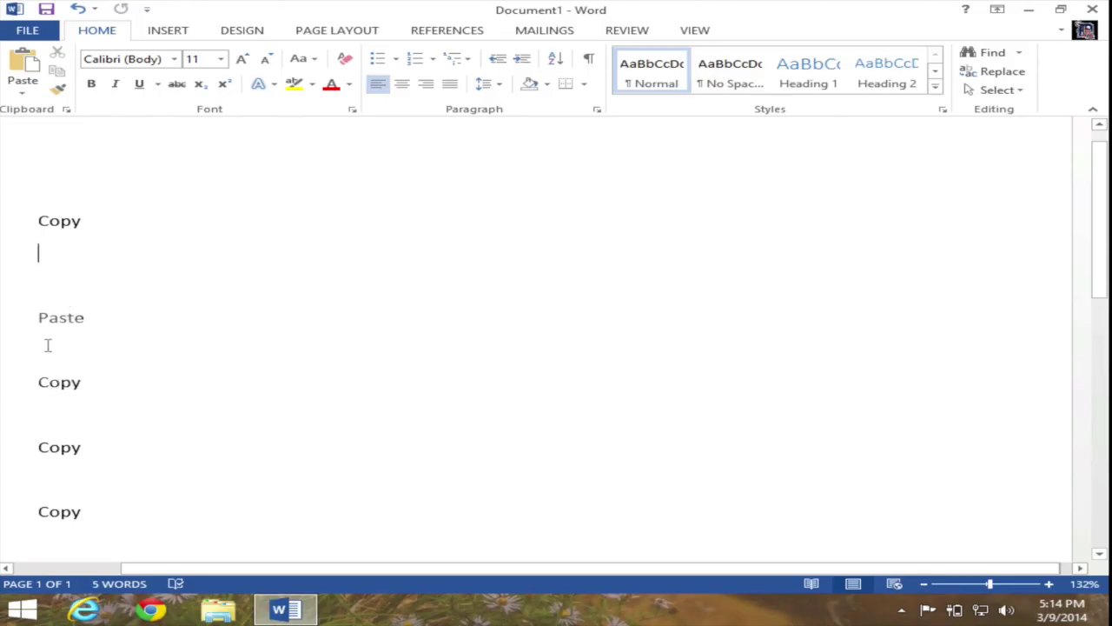
pyautogui.click(48, 345)
pyautogui.rightClick(43, 346)
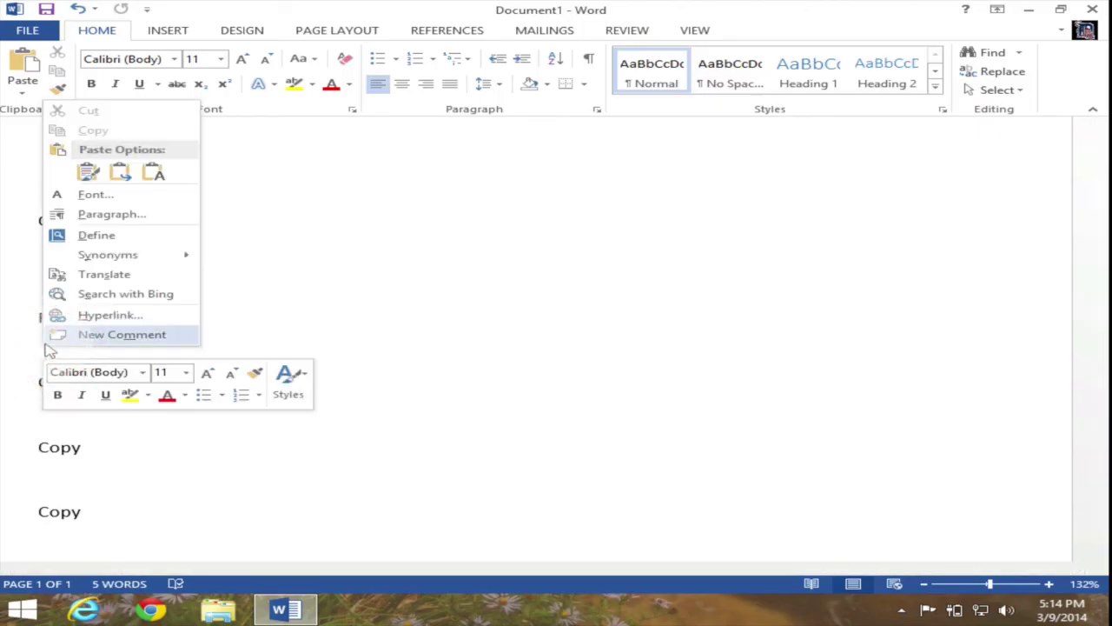
pyautogui.click(90, 172)
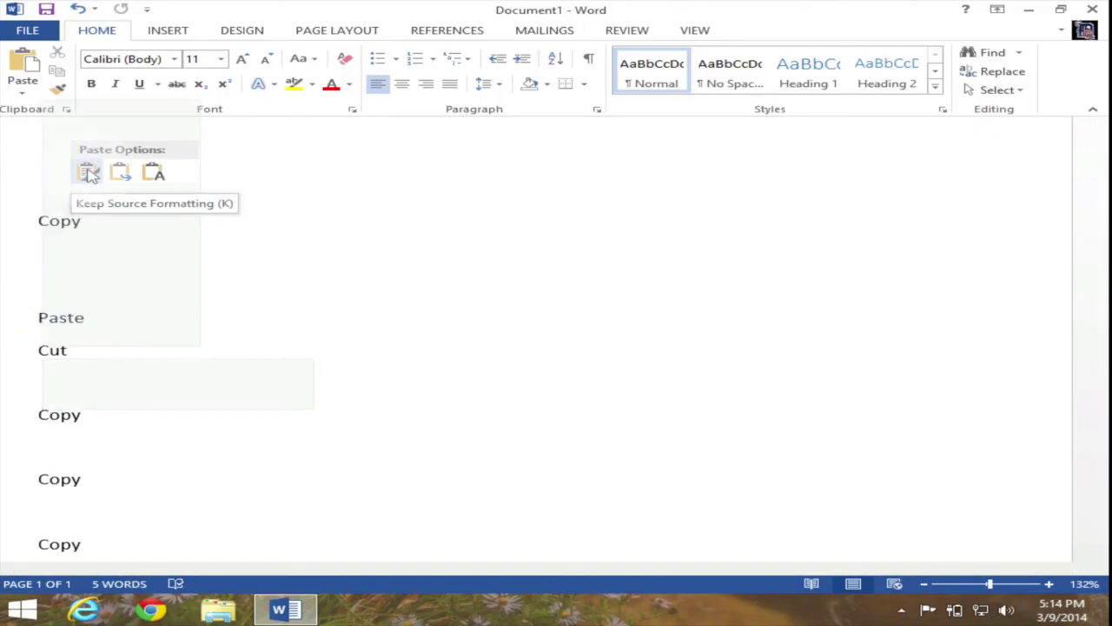